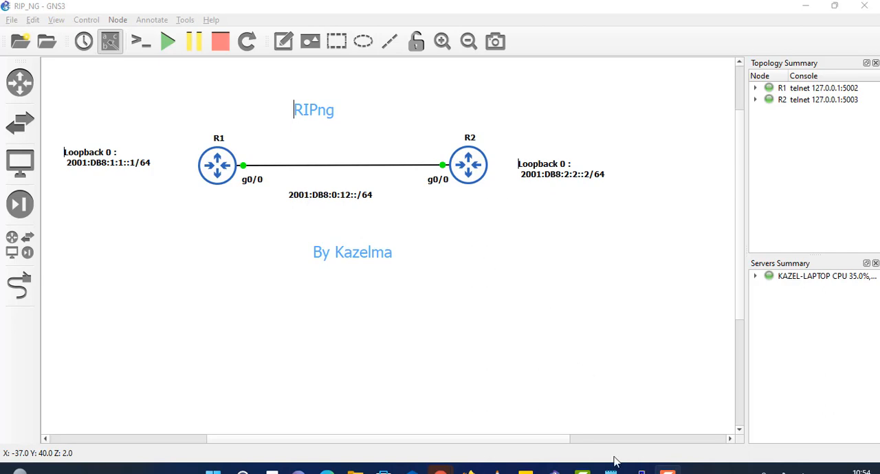
# Step: In the R1 console, display the brief IPv6 interface summary and examine the GigabitEthernet0/0 and Loopback0 addresses
pyautogui.moveTo(639, 470)
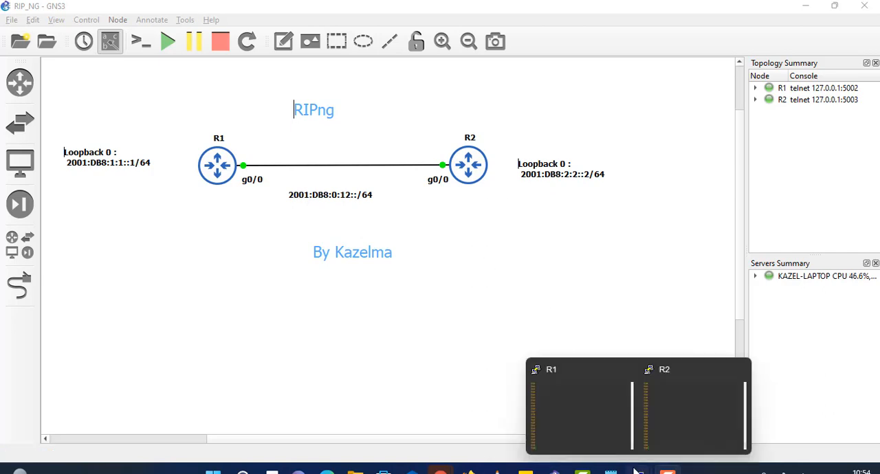
pyautogui.click(578, 425)
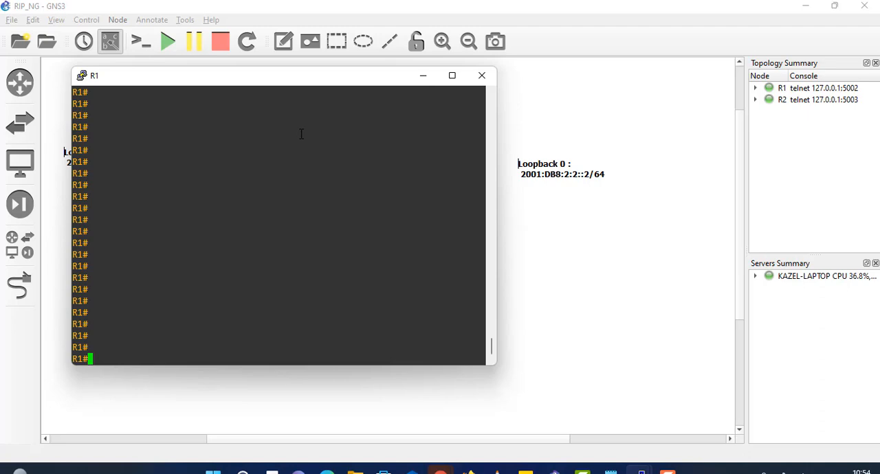
pyautogui.write('show ipv6 int bt')
pyautogui.press('BackSpace')
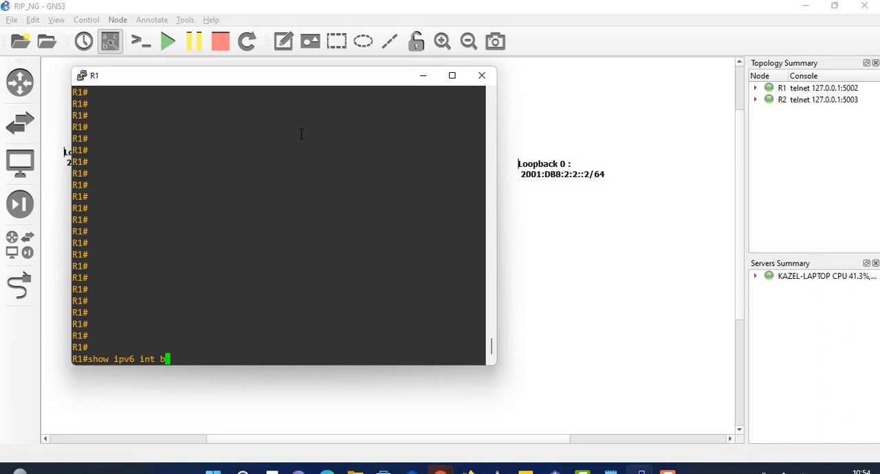
pyautogui.write('r')
pyautogui.press('Return')
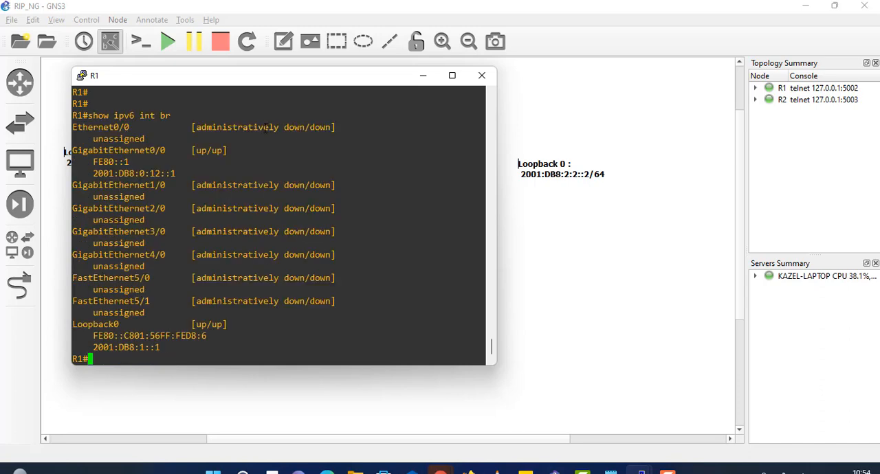
pyautogui.moveTo(180, 174); pyautogui.dragTo(80, 160)
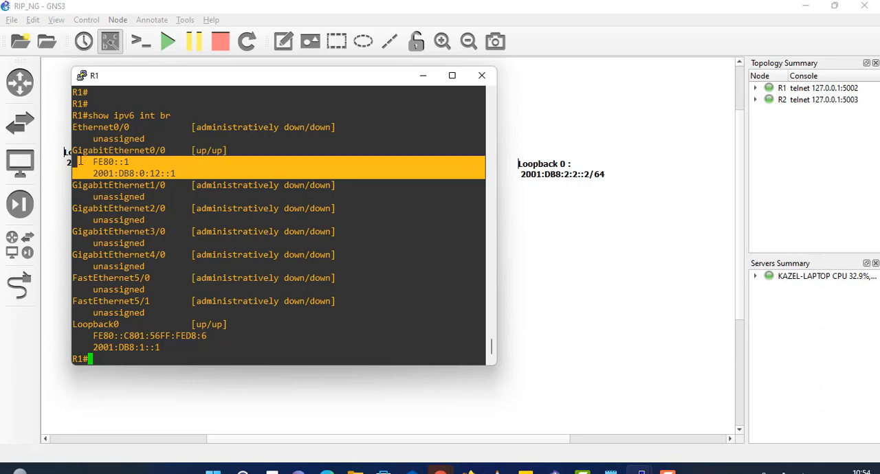
pyautogui.moveTo(172, 347); pyautogui.dragTo(255, 334)
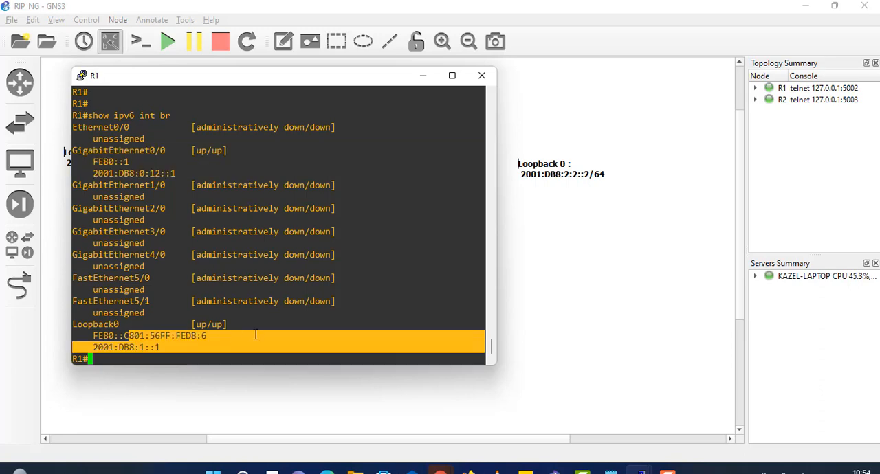
pyautogui.click(255, 334)
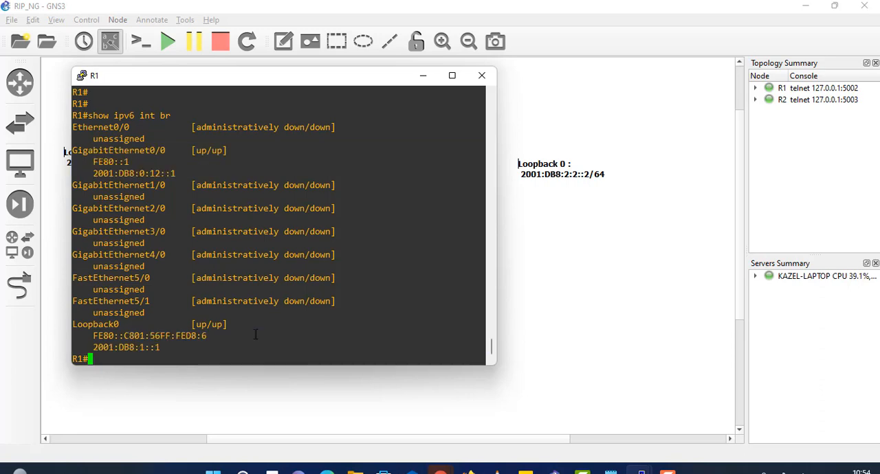
# Step: Enter global configuration mode on R1 and create the IPv6 RIP routing process LAB
pyautogui.write('conf t')
pyautogui.press('Return')
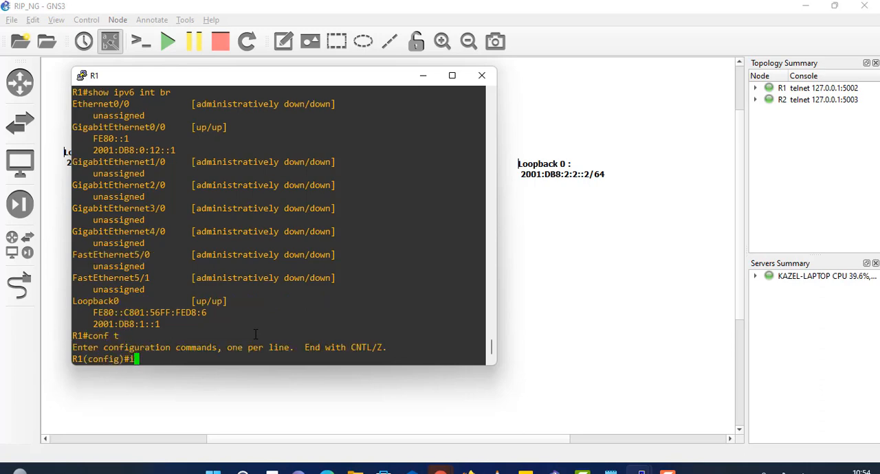
pyautogui.write('ipv6 router eigrp')
pyautogui.press('BackSpace')
pyautogui.press('BackSpace')
pyautogui.press('BackSpace')
pyautogui.press('BackSpace')
pyautogui.press('BackSpace')
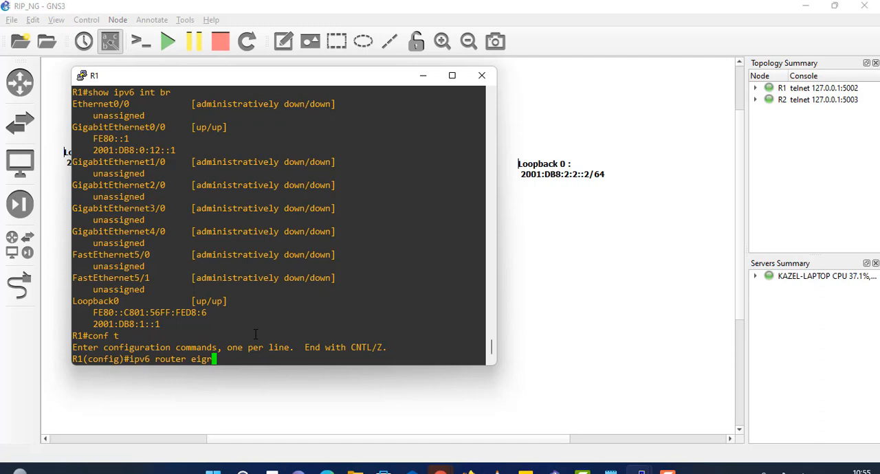
pyautogui.write('rip LAB')
pyautogui.press('Return')
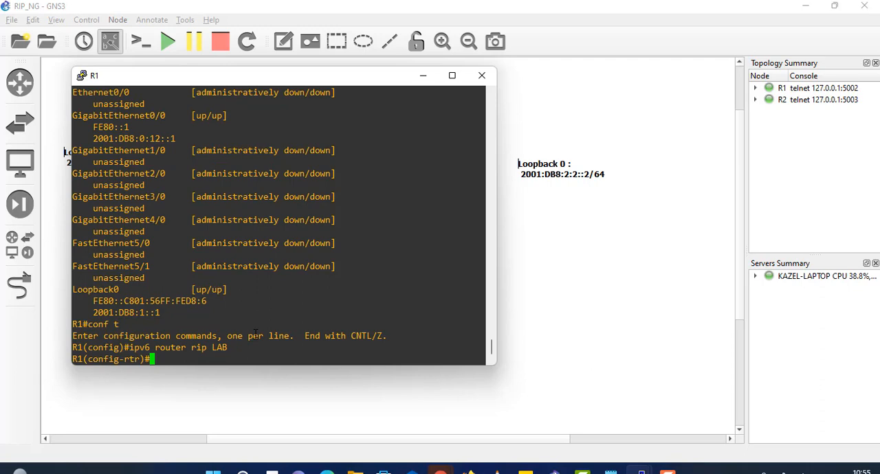
# Step: Enter interface gi0/0 configuration on R1 and try the command ipv6 rip LAB
pyautogui.write('int gi0/0')
pyautogui.press('Return')
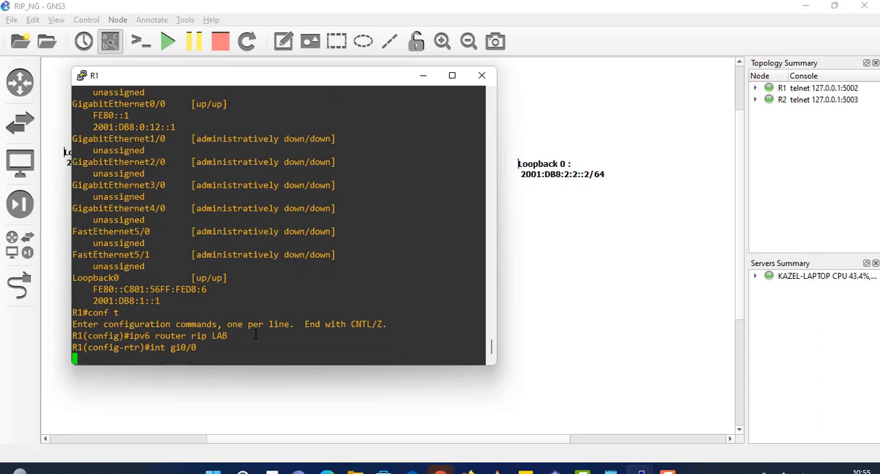
pyautogui.write('ipv6 ')
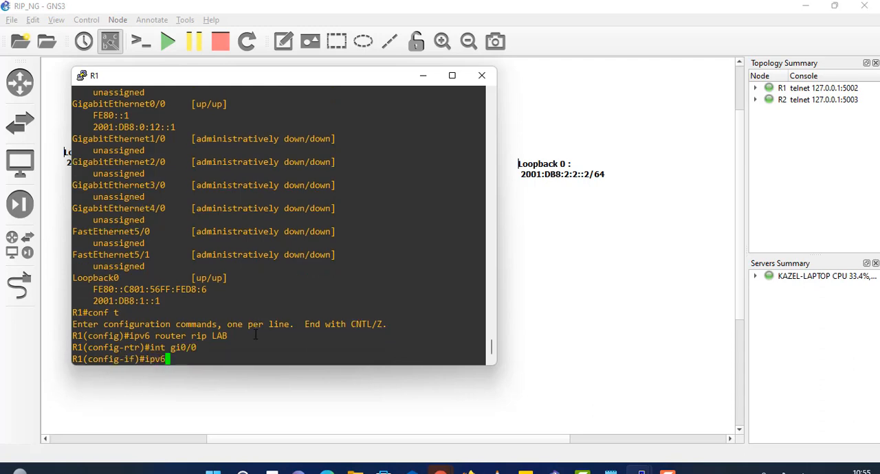
pyautogui.write('rip LAB')
pyautogui.press('Return')
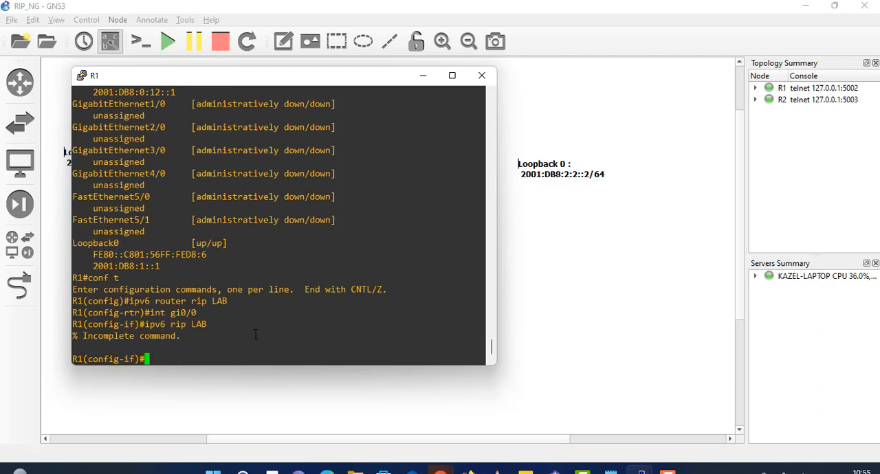
# Step: Look up the options of ipv6 rip LAB and enable the LAB process on R1's gi0/0 interface
pyautogui.press('Up')
pyautogui.write('?')
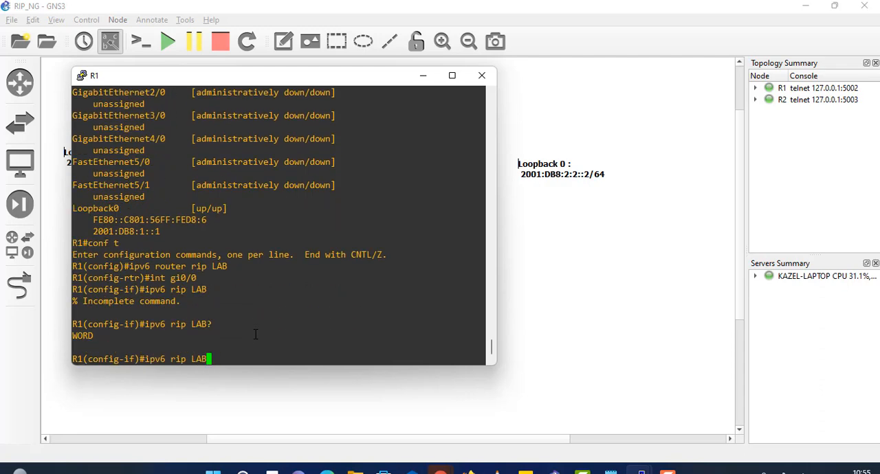
pyautogui.write(' ?')
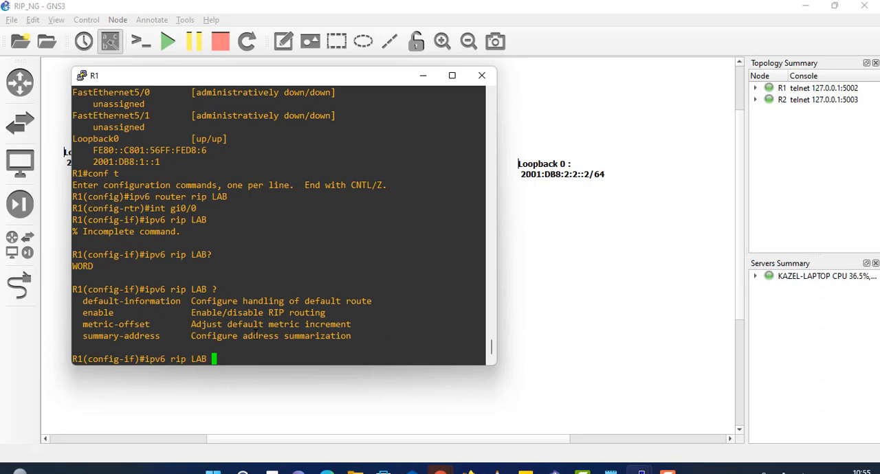
pyautogui.write('en')
pyautogui.press('Tab')
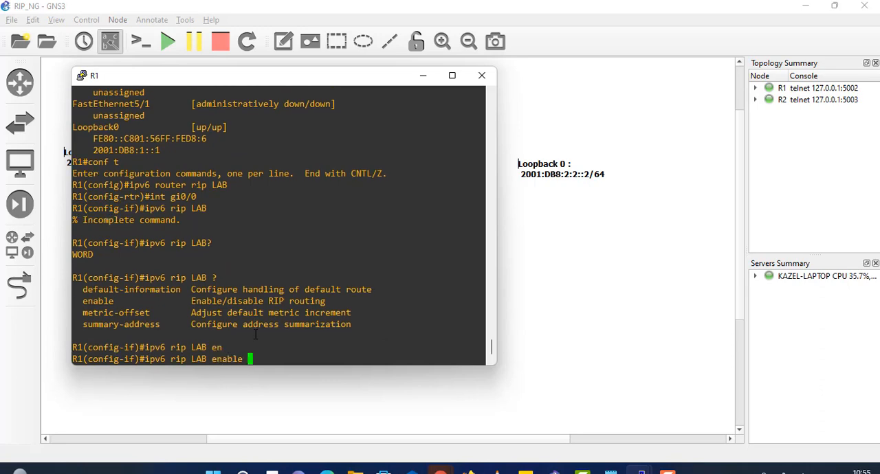
pyautogui.write('?')
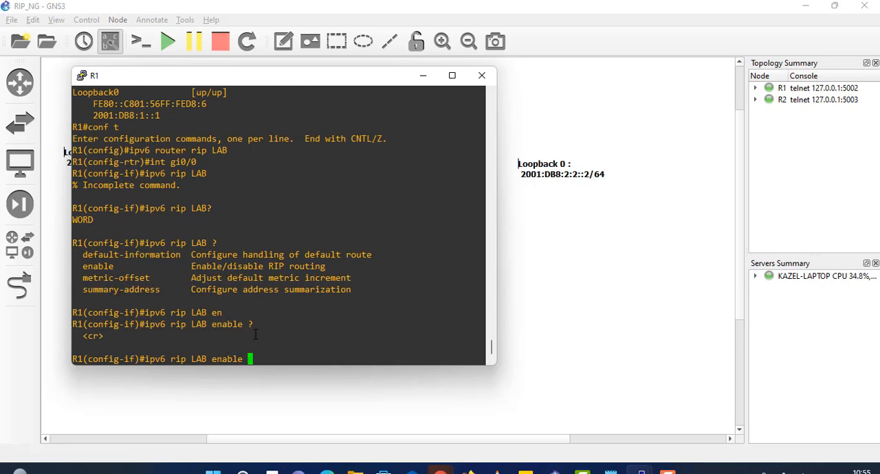
pyautogui.press('Return')
pyautogui.press('Return')
pyautogui.press('Return')
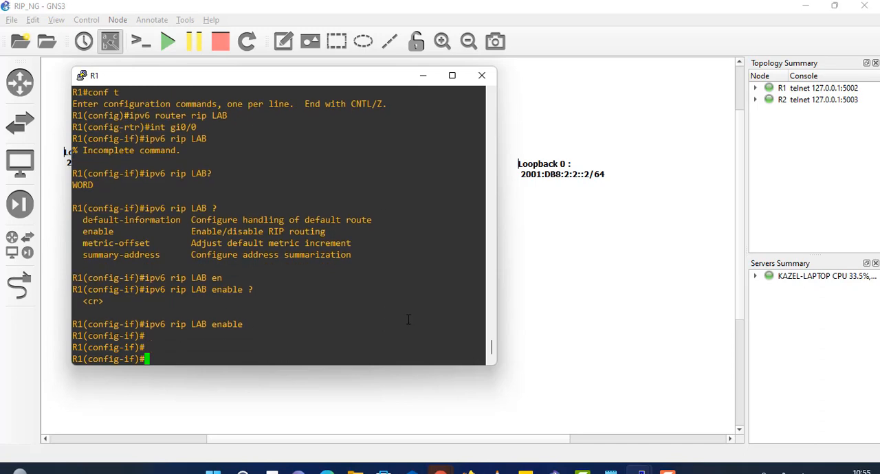
# Step: Enable the IPv6 RIP process LAB on R1's loopback 0 interface
pyautogui.write('int loop0')
pyautogui.press('Return')
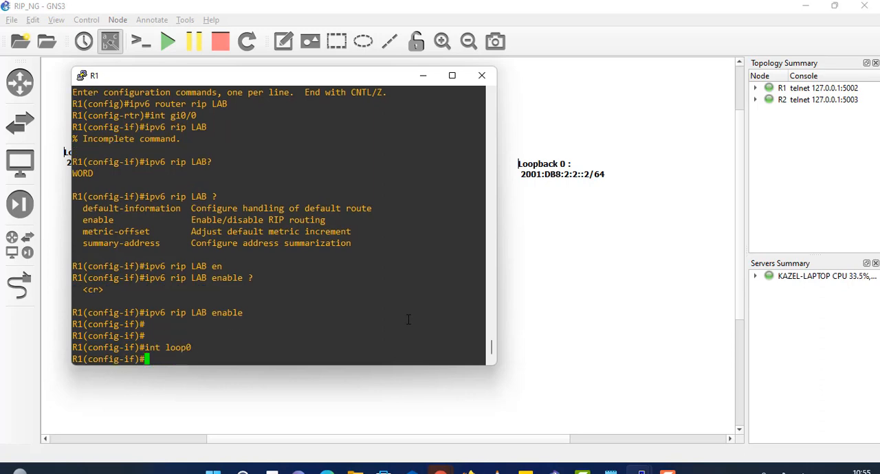
pyautogui.press('Up')
pyautogui.press('Up')
pyautogui.press('Return')
pyautogui.press('Return')
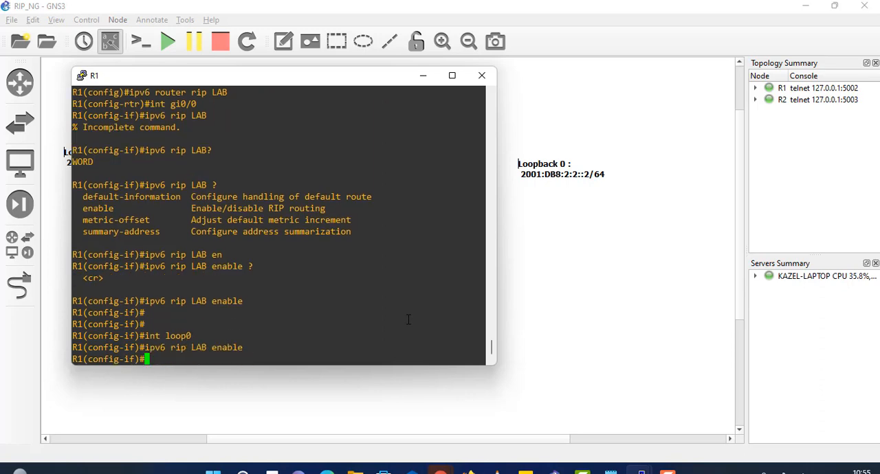
# Step: Switch to the R2 console, display its brief IPv6 interface summary and examine the Loopback0 addresses
pyautogui.moveTo(640, 469)
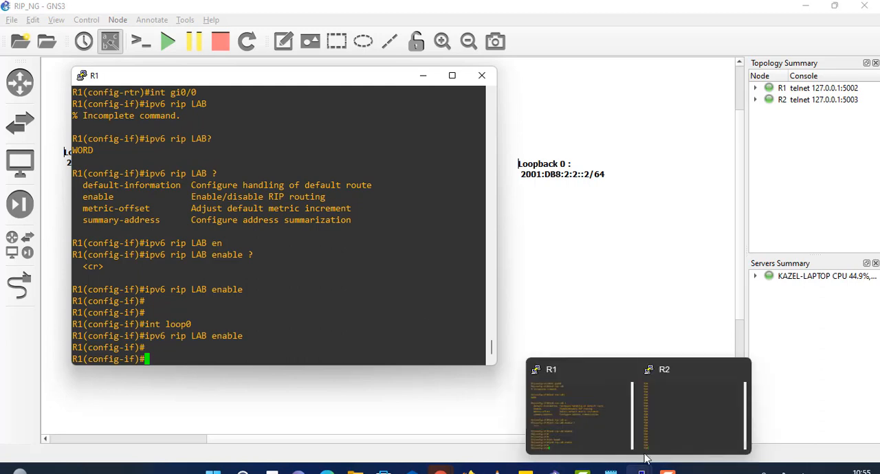
pyautogui.click(660, 409)
pyautogui.write('sho')
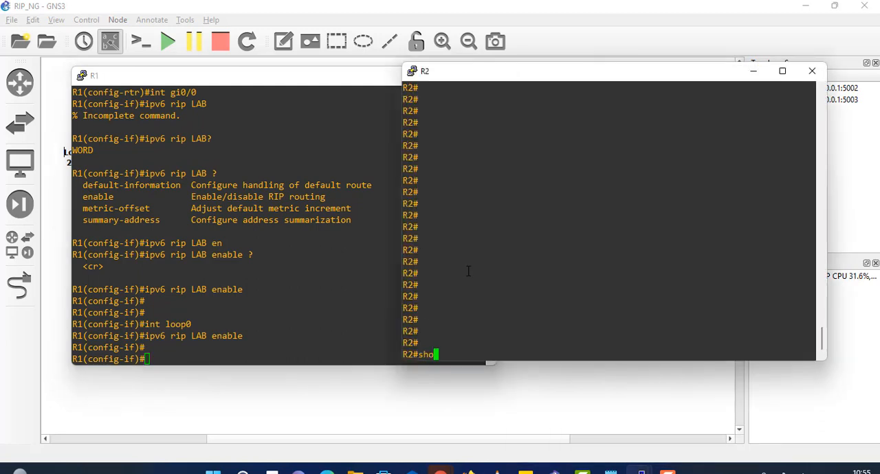
pyautogui.write('w ipv6 int br')
pyautogui.write('i')
pyautogui.press('Return')
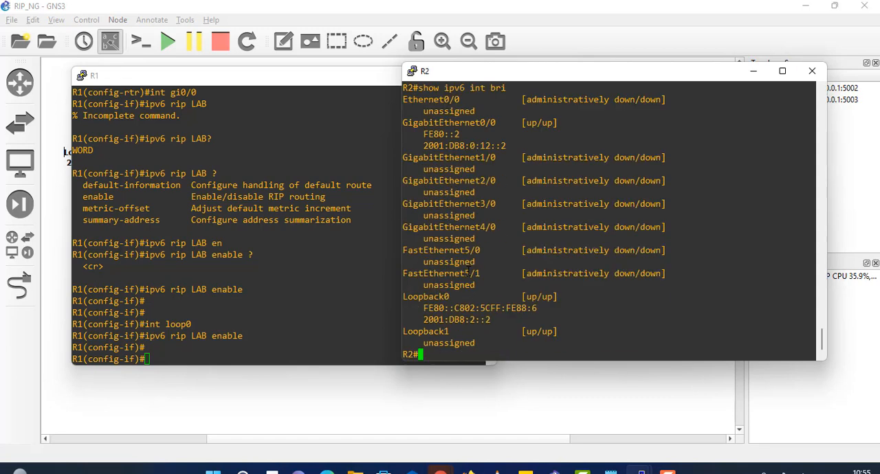
pyautogui.moveTo(524, 149); pyautogui.dragTo(424, 134)
pyautogui.moveTo(492, 320); pyautogui.dragTo(405, 304)
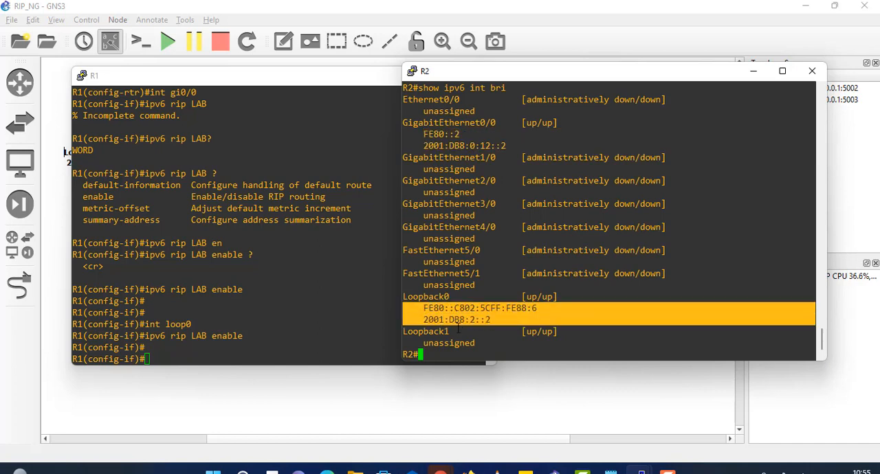
# Step: Enter global configuration mode on R2 and create the IPv6 RIP routing process LAB
pyautogui.write('conf t')
pyautogui.press('Return')
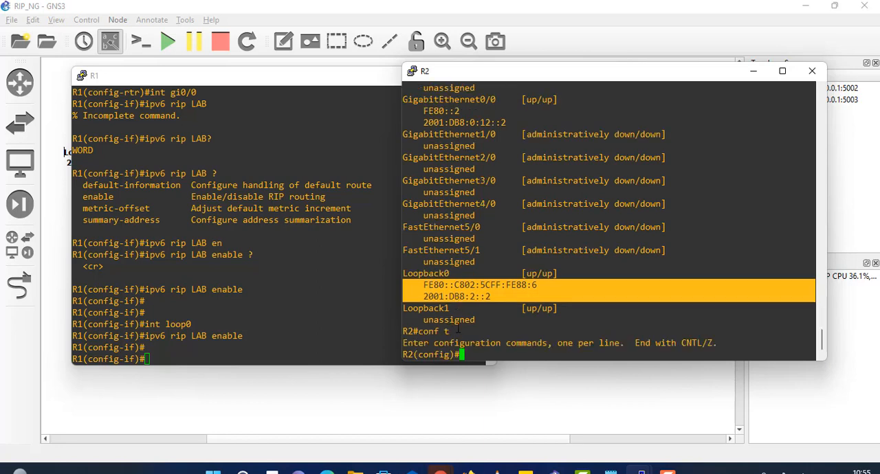
pyautogui.write('ipv6 router rip LAB')
pyautogui.press('Return')
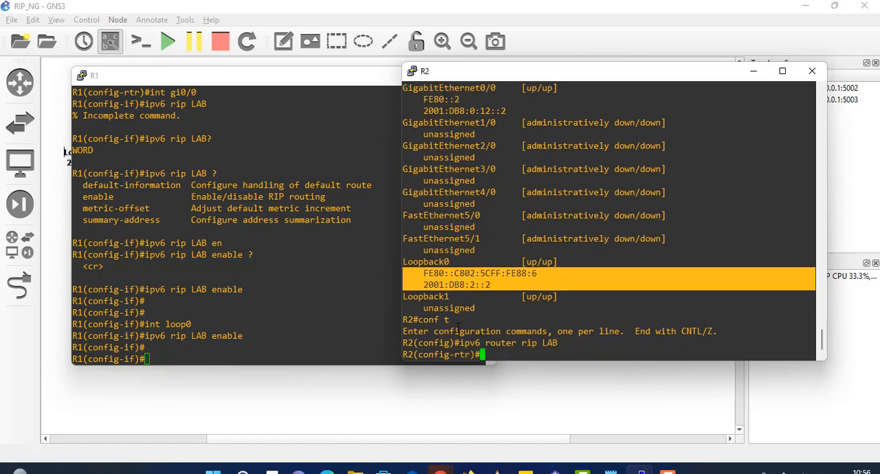
# Step: Enter interface gi0/0 configuration on R2 and try the command ipv6 rip enable
pyautogui.write('int gi0/0')
pyautogui.press('Return')
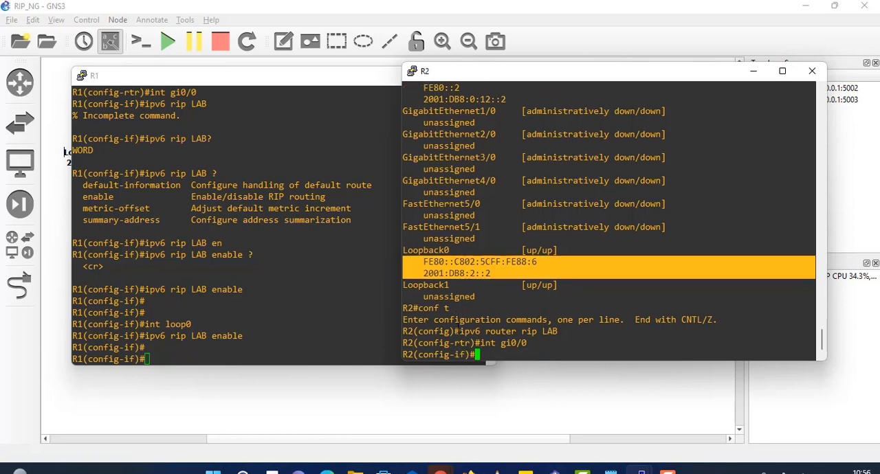
pyautogui.write('ipv6 rip enable')
pyautogui.press('Return')
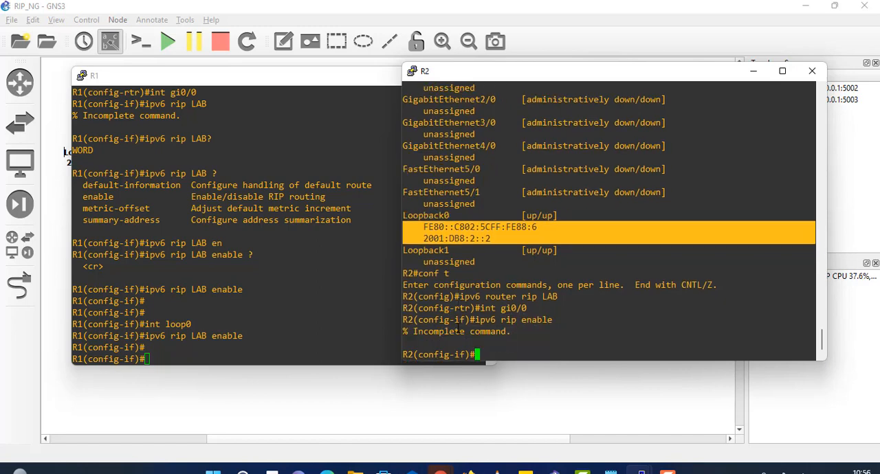
# Step: Correct the command to ipv6 rip LAB enable and run it on R2's gi0/0 interface
pyautogui.press('Up')
pyautogui.press('Left')
pyautogui.press('Left')
pyautogui.press('Left')
pyautogui.press('Left')
pyautogui.press('Left')
pyautogui.press('Left')
pyautogui.write('LAB')
pyautogui.press('Return')
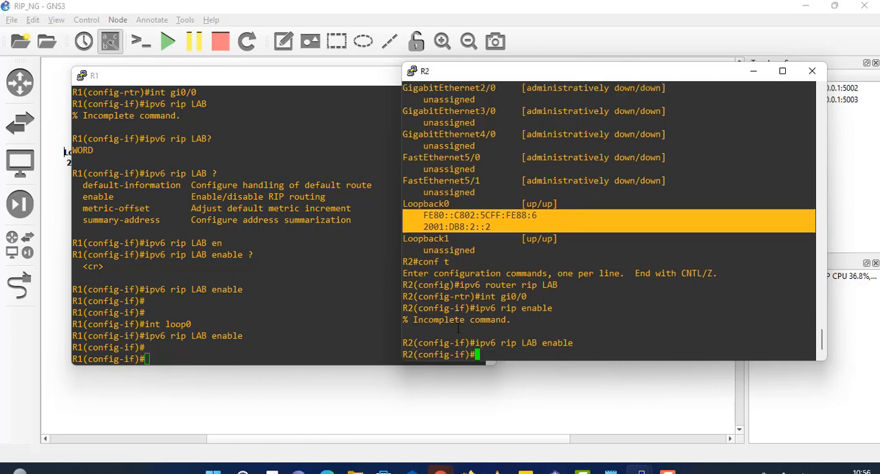
# Step: Enable the IPv6 RIP process LAB on R2's loopback 0 interface and return to privileged EXEC mode
pyautogui.write('int loo0')
pyautogui.press('Return')
pyautogui.press('Up')
pyautogui.press('Up')
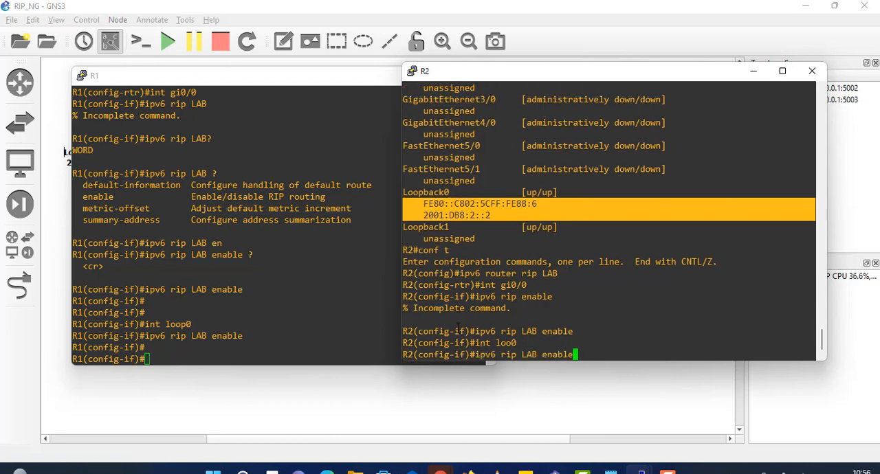
pyautogui.press('Return')
pyautogui.press('Return')
pyautogui.press('Return')
pyautogui.press('Return')
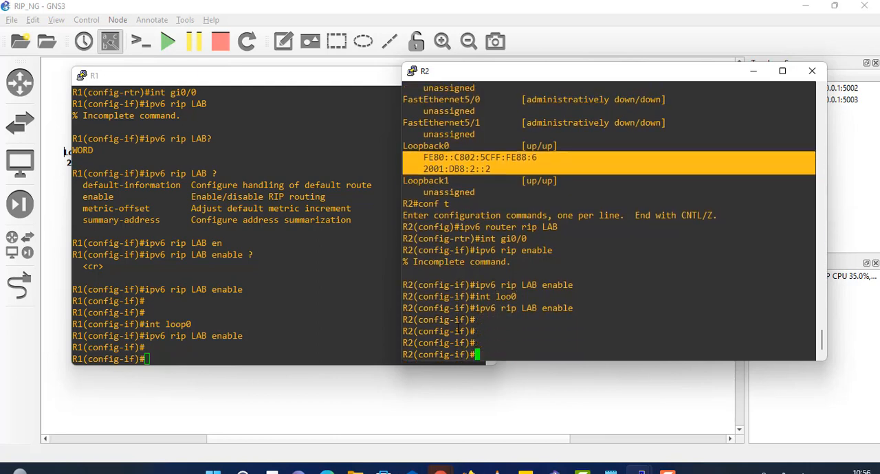
pyautogui.hotkey('ctrl', 'z')
pyautogui.press('Return')
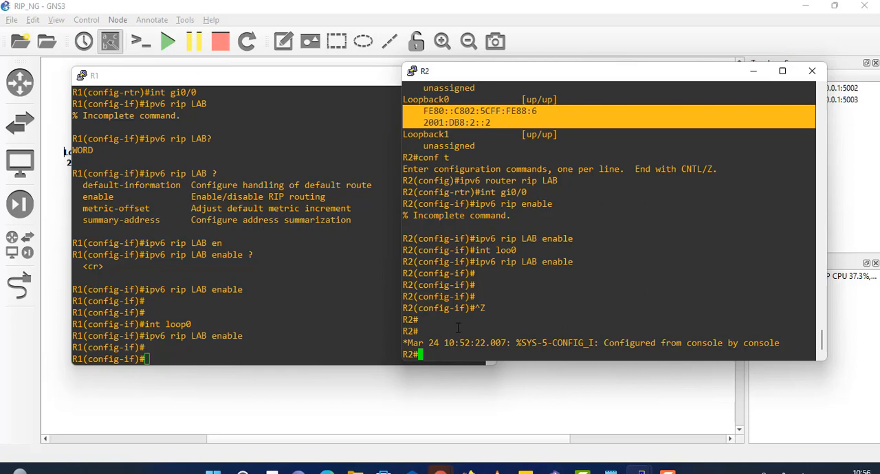
# Step: Re-enter configuration of the IPv6 RIP process LAB on R2 and list the commands available there
pyautogui.write('conf t')
pyautogui.press('Return')
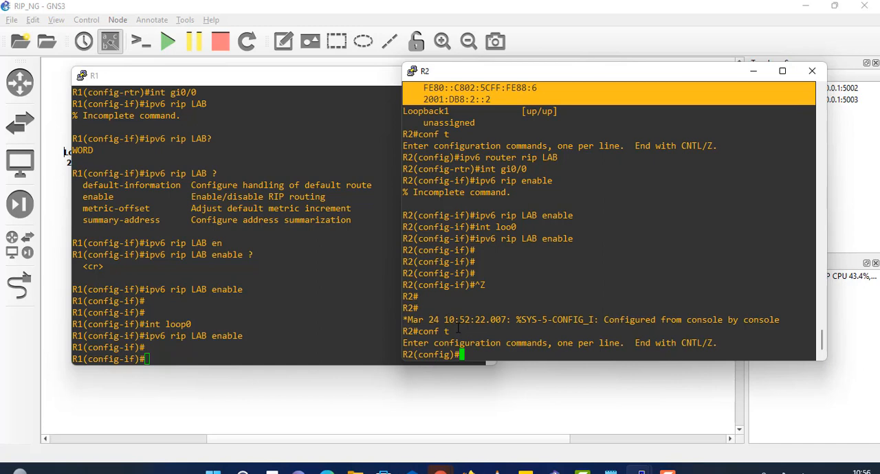
pyautogui.write('ipv6 router rip LAB')
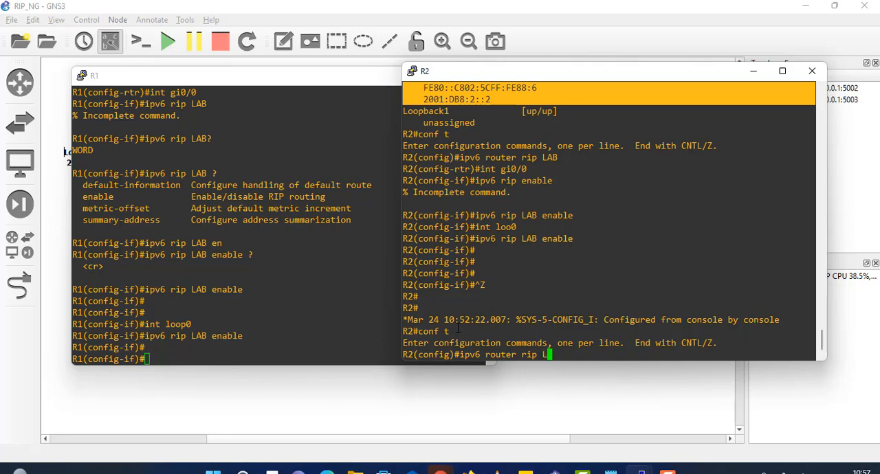
pyautogui.press('Return')
pyautogui.write('?')
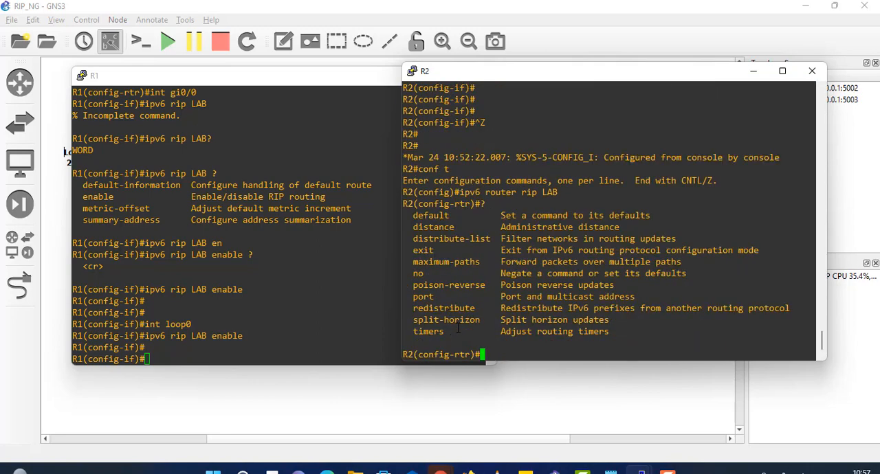
# Step: Review the redistribute, distance and distribute-list options of R2's RIP process, and return to privileged EXEC mode
pyautogui.moveTo(422, 318)
pyautogui.mouseDown()
pyautogui.moveTo(492, 328)
pyautogui.moveTo(428, 308)
pyautogui.mouseUp()
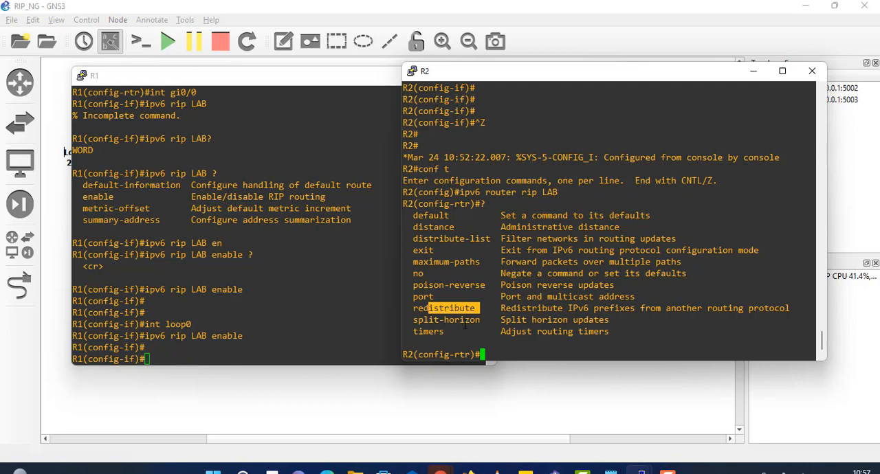
pyautogui.moveTo(413, 227); pyautogui.dragTo(471, 227)
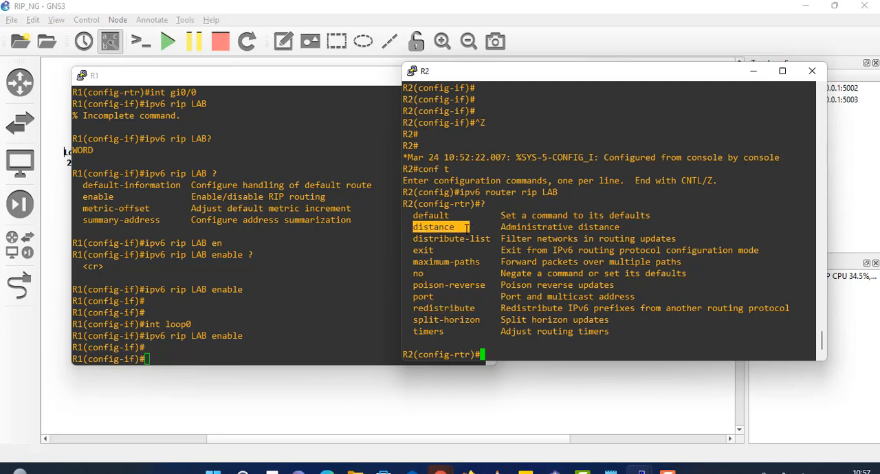
pyautogui.moveTo(410, 239); pyautogui.dragTo(485, 243)
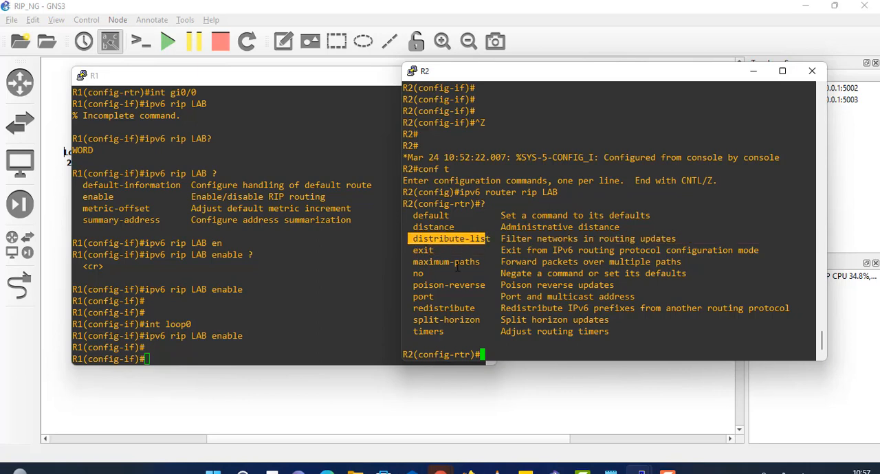
pyautogui.click(550, 324)
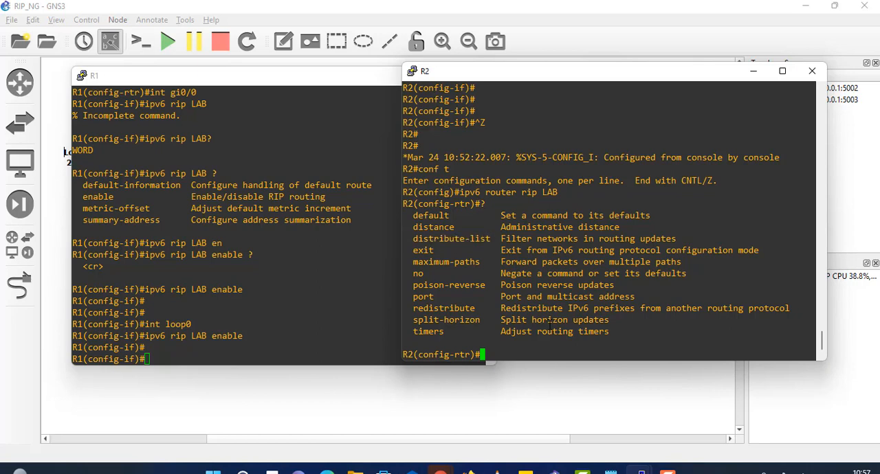
pyautogui.hotkey('ctrl', 'z')
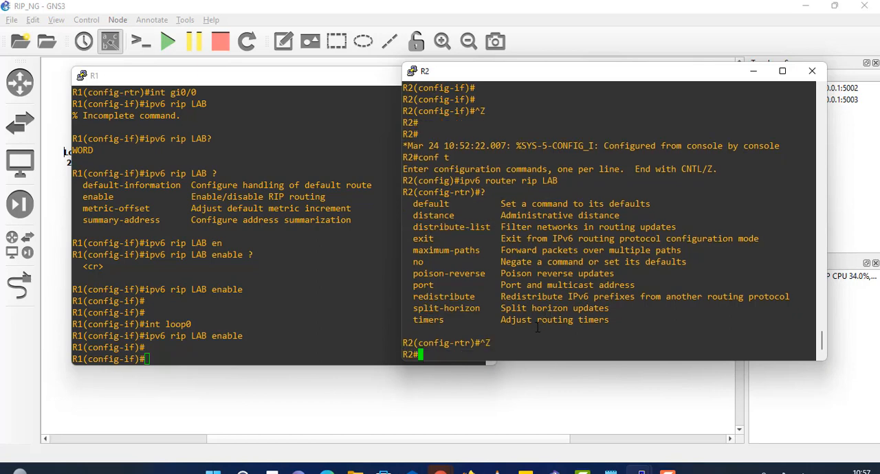
# Step: Display R2's IPv6 routing table with show ipv6 rou and highlight the prefix of the RIP-learned route
pyautogui.write('show ')
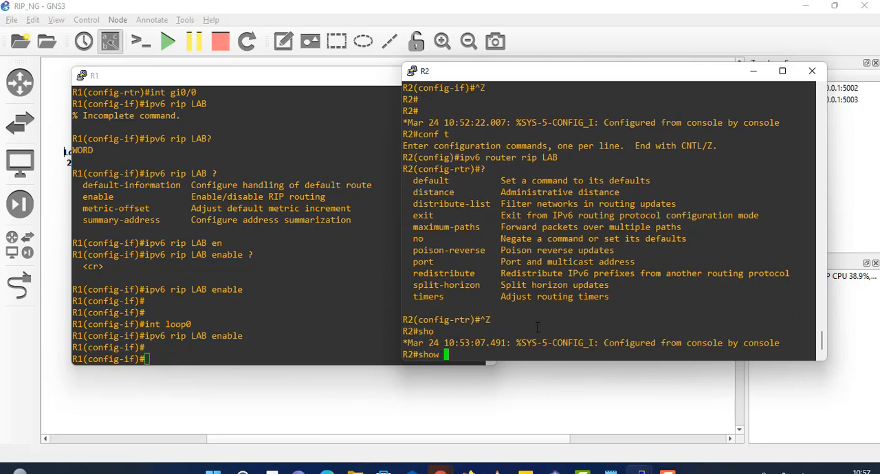
pyautogui.write('ipv6 rou')
pyautogui.press('Return')
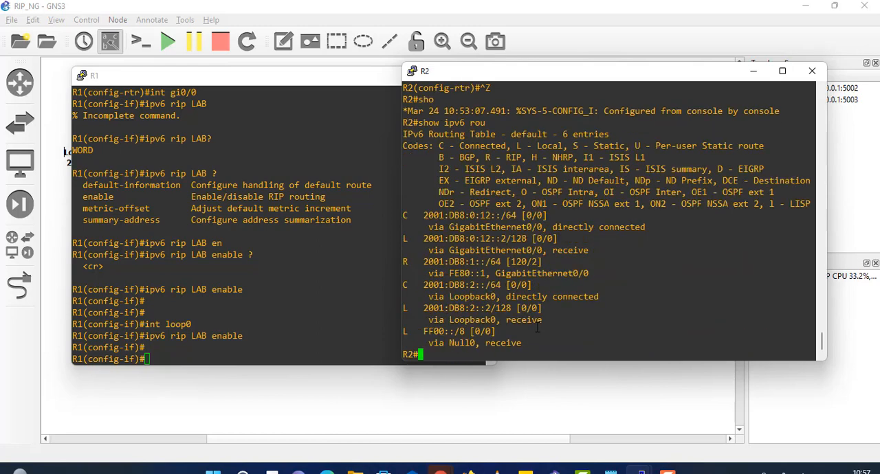
pyautogui.moveTo(418, 262); pyautogui.dragTo(475, 262)
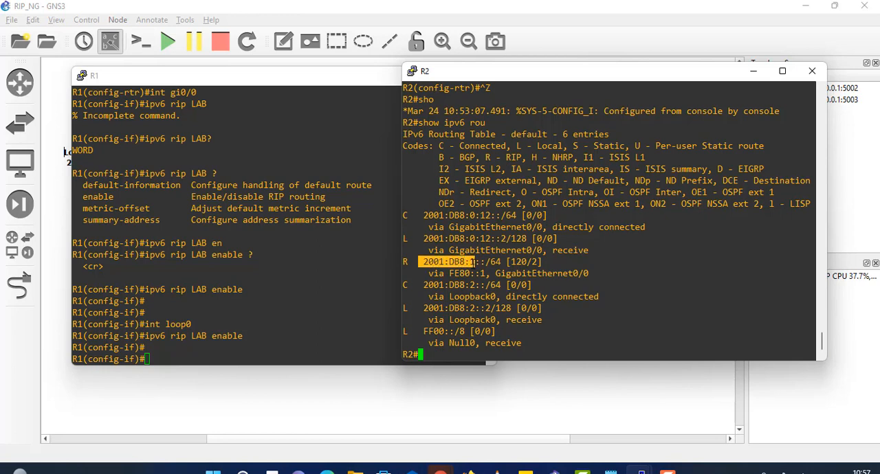
# Step: Display R2's RIPng database with show ipv6 rip data and examine its process name, local RIB, prefixes, metric and next-hop interfaces
pyautogui.write('show ip')
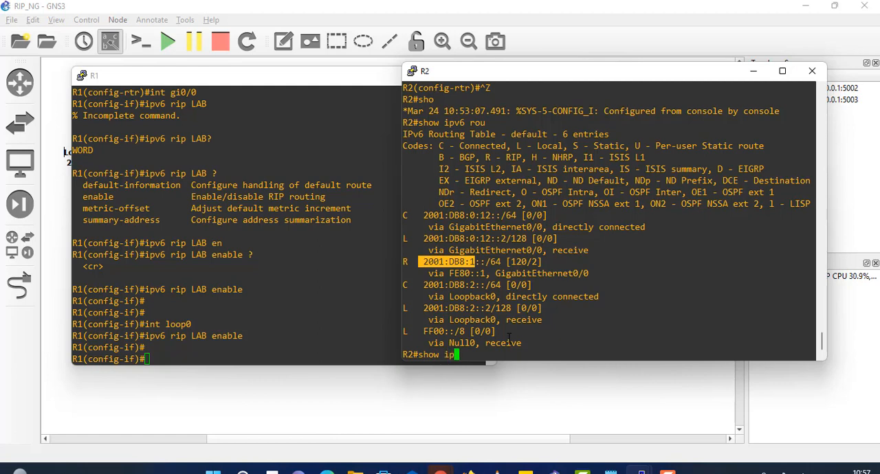
pyautogui.write('v6 rip data')
pyautogui.press('Return')
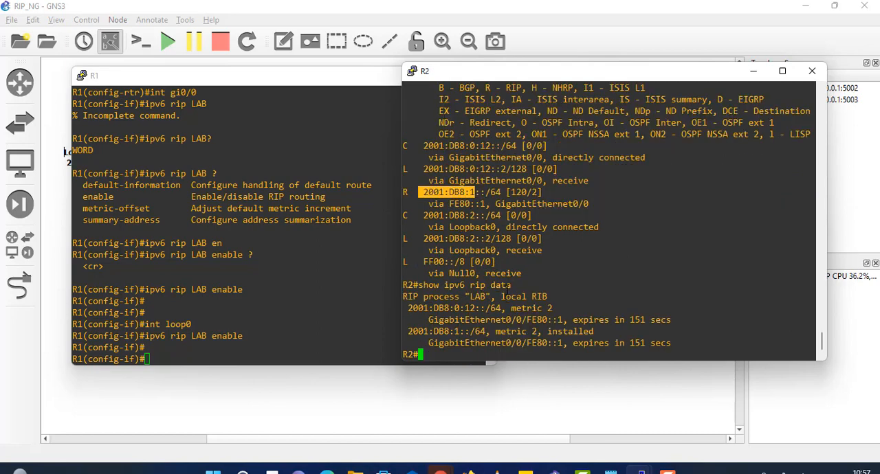
pyautogui.moveTo(403, 297); pyautogui.dragTo(489, 297)
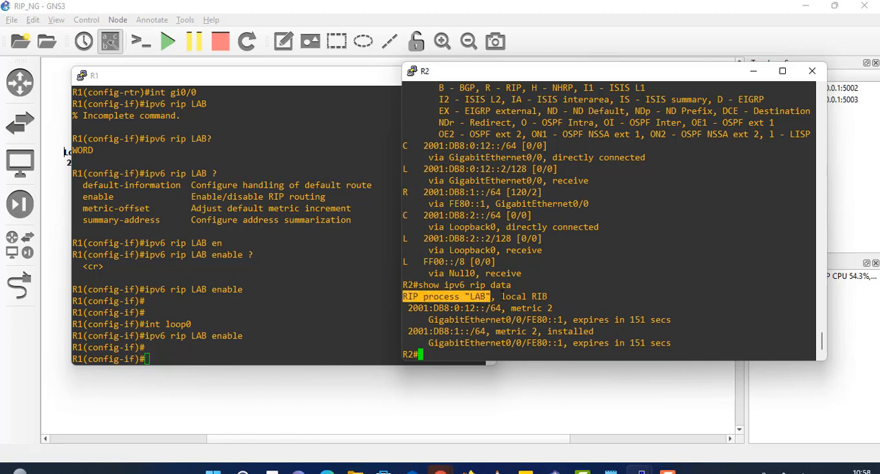
pyautogui.moveTo(496, 297); pyautogui.dragTo(548, 296)
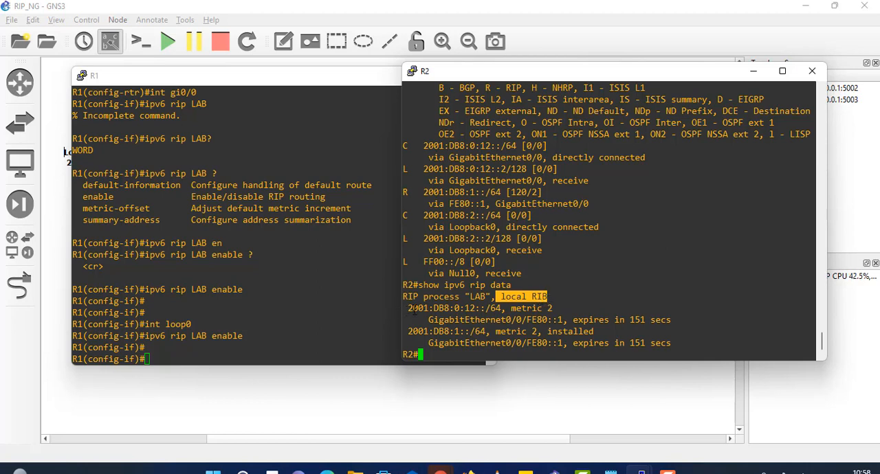
pyautogui.moveTo(404, 309); pyautogui.dragTo(480, 308)
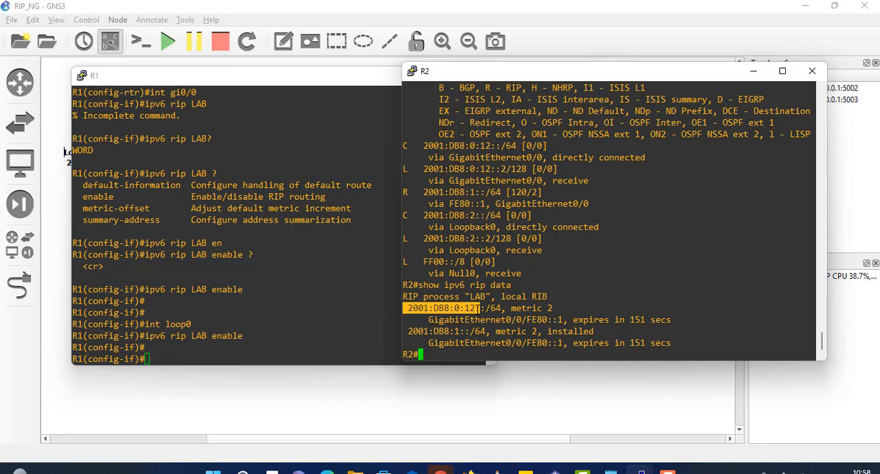
pyautogui.moveTo(555, 309); pyautogui.dragTo(538, 309)
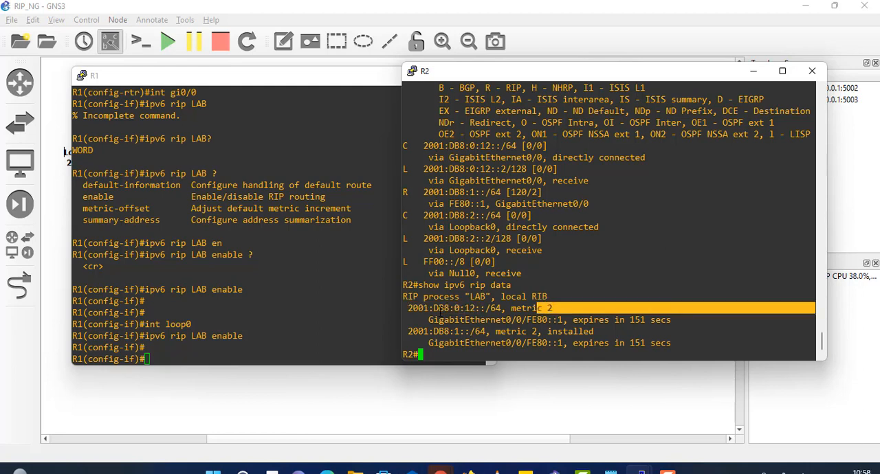
pyautogui.moveTo(429, 319); pyautogui.dragTo(536, 320)
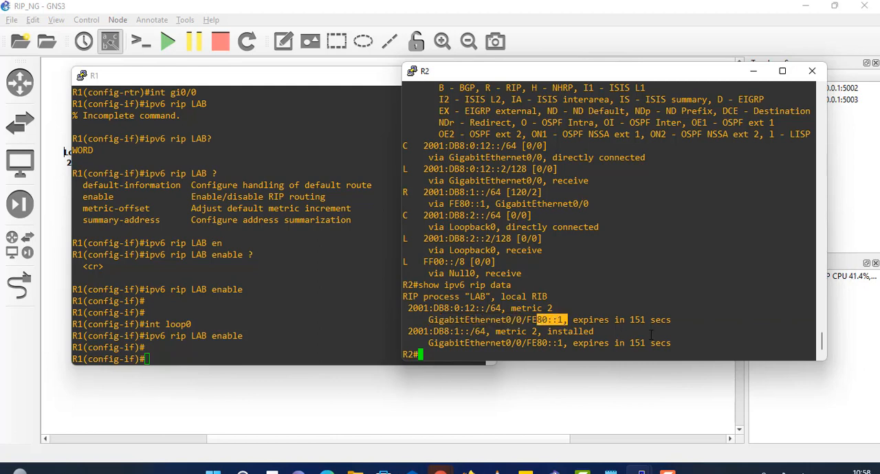
pyautogui.moveTo(427, 345); pyautogui.dragTo(522, 344)
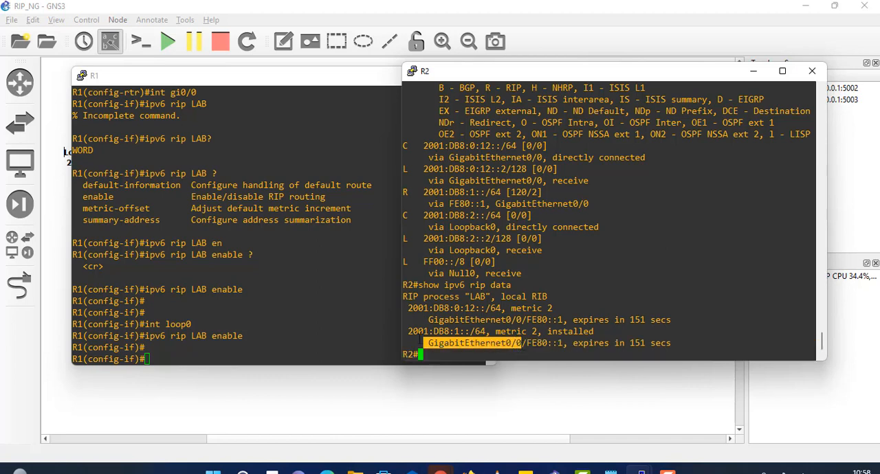
# Step: Reuse the installed RIP prefix from the database output to ping 2001:DB8:1::1 from R2
pyautogui.moveTo(409, 333); pyautogui.dragTo(469, 332)
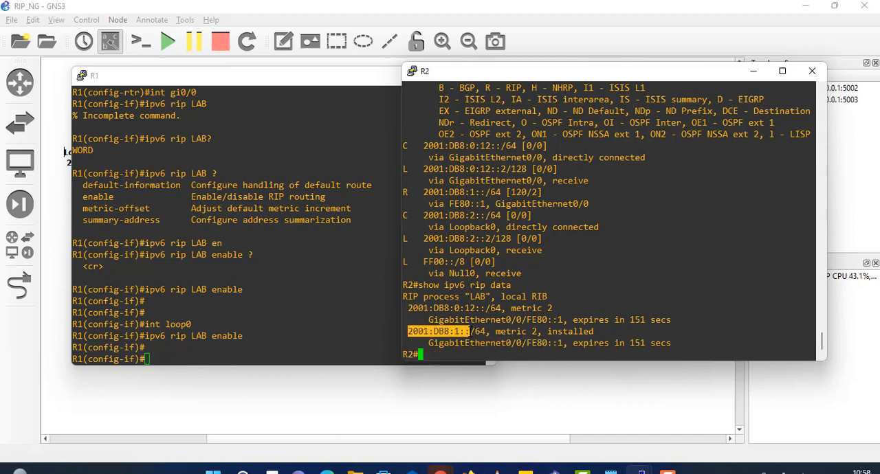
pyautogui.rightClick(470, 332)
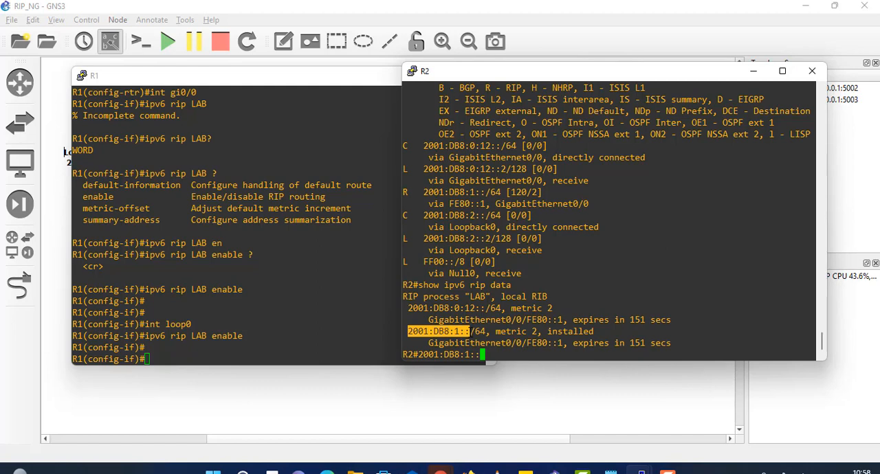
pyautogui.hotkey('ctrl', 'a')
pyautogui.write('ping')
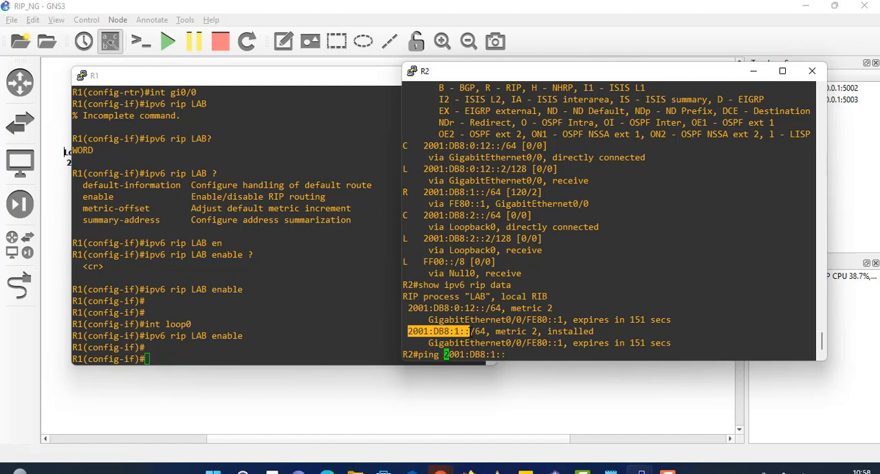
pyautogui.hotkey('ctrl', 'e')
pyautogui.write('1')
pyautogui.press('Return')
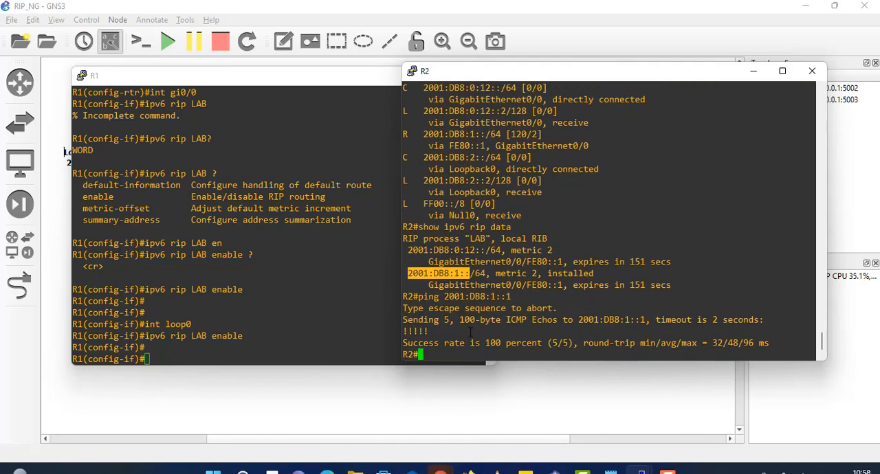